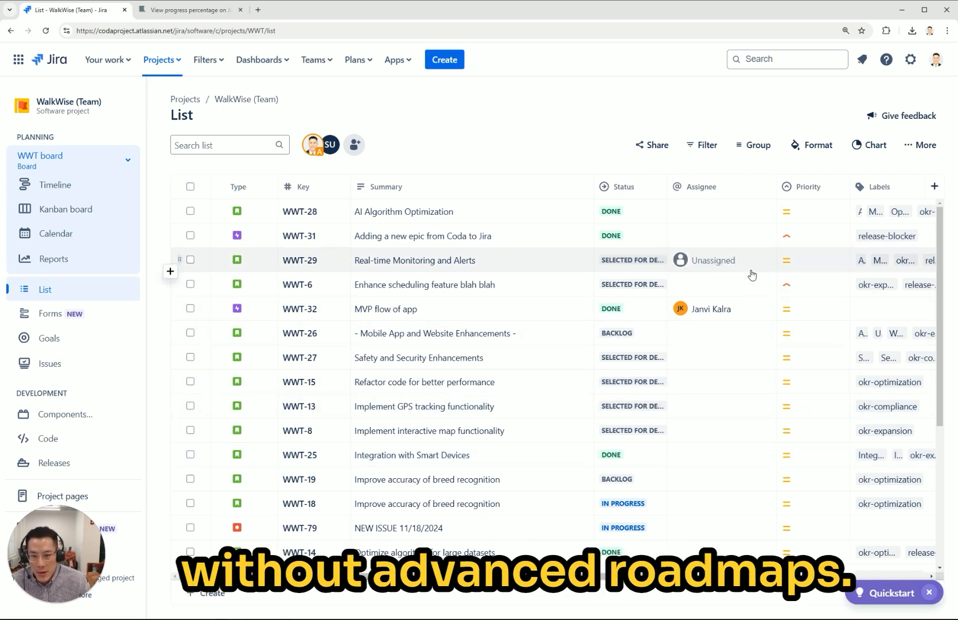
Switch from the Jira WalkWise list to the Coda progress doc tab
key(ctrl+Tab)
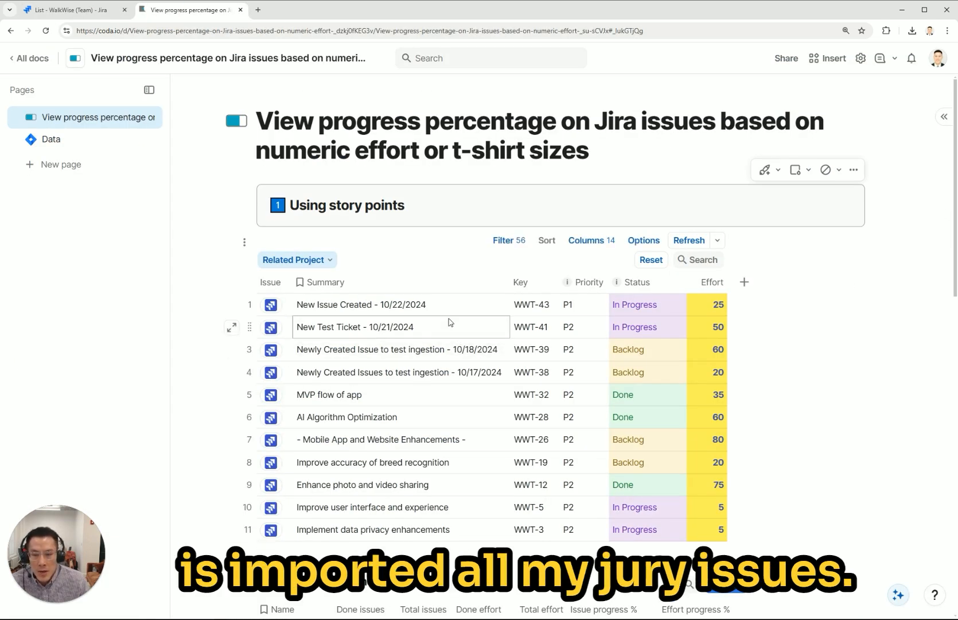
Peek at the doc's Data page and return to the progress percentage page
click(94, 139)
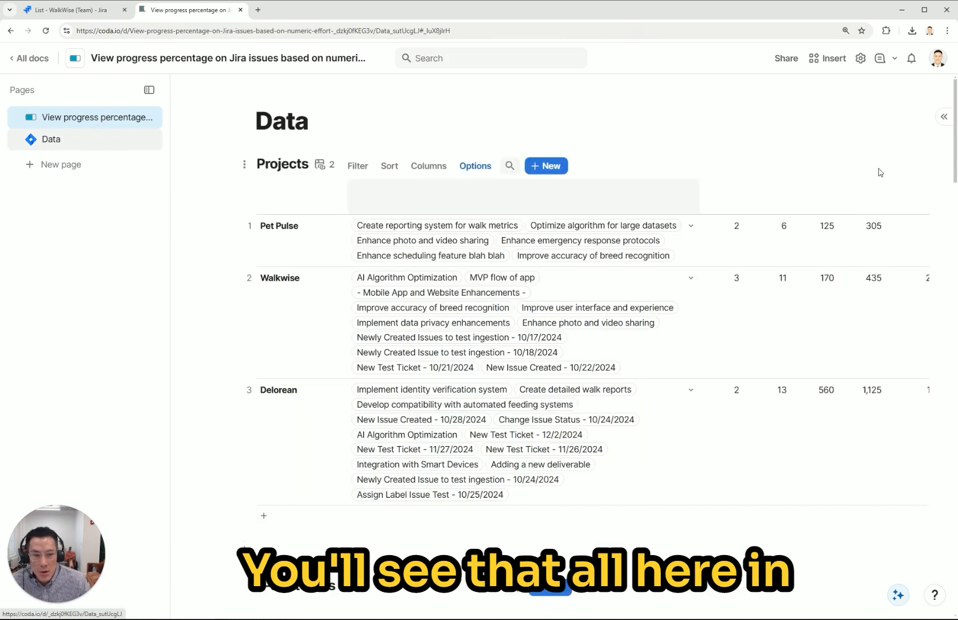
scroll(524, 337, down, 5)
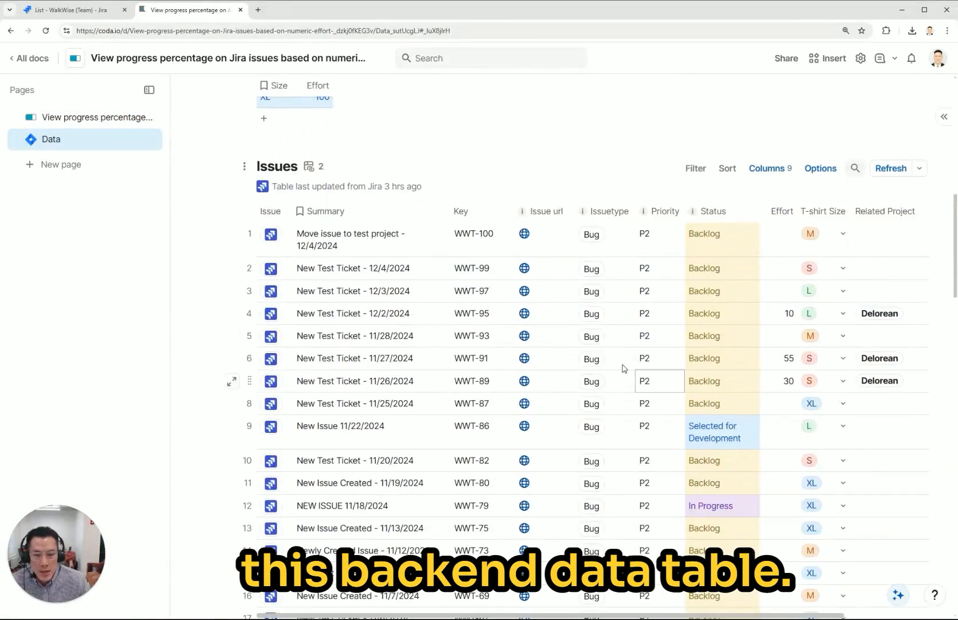
click(90, 117)
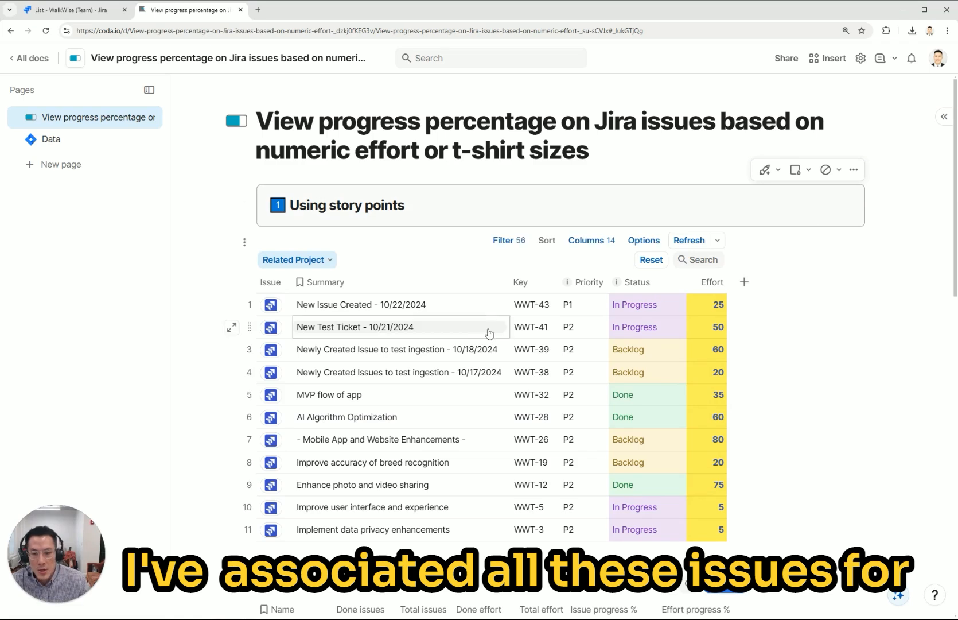
Check the Related Project filter, then review the Issue progress % column
click(297, 260)
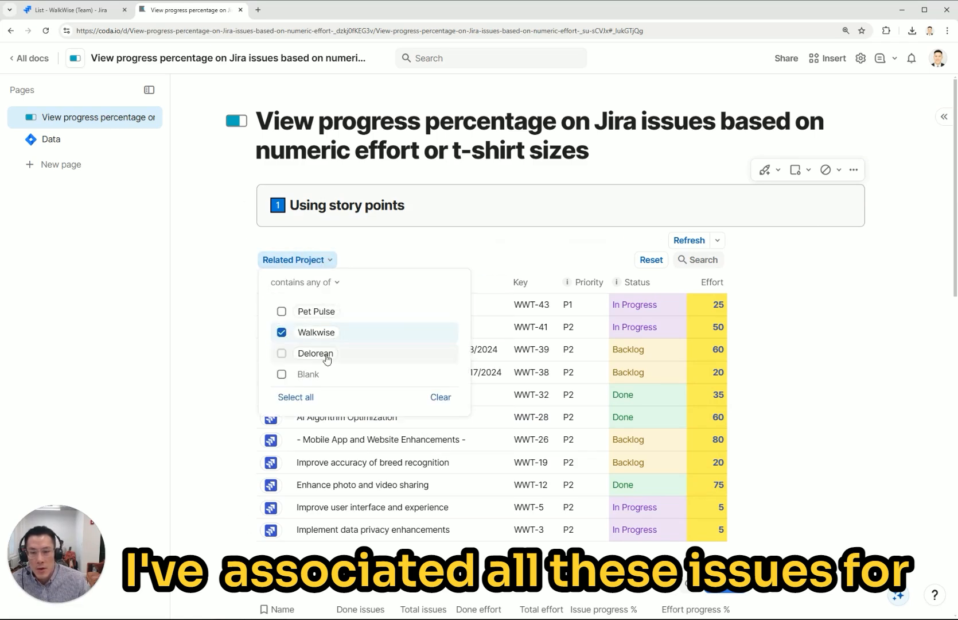
click(905, 350)
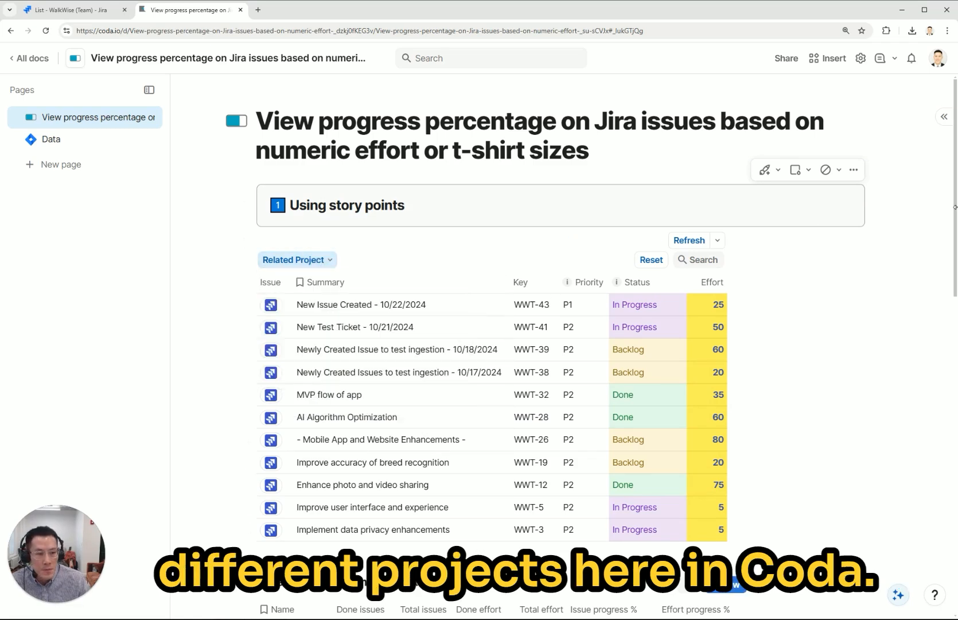
drag(954, 206, 954, 225)
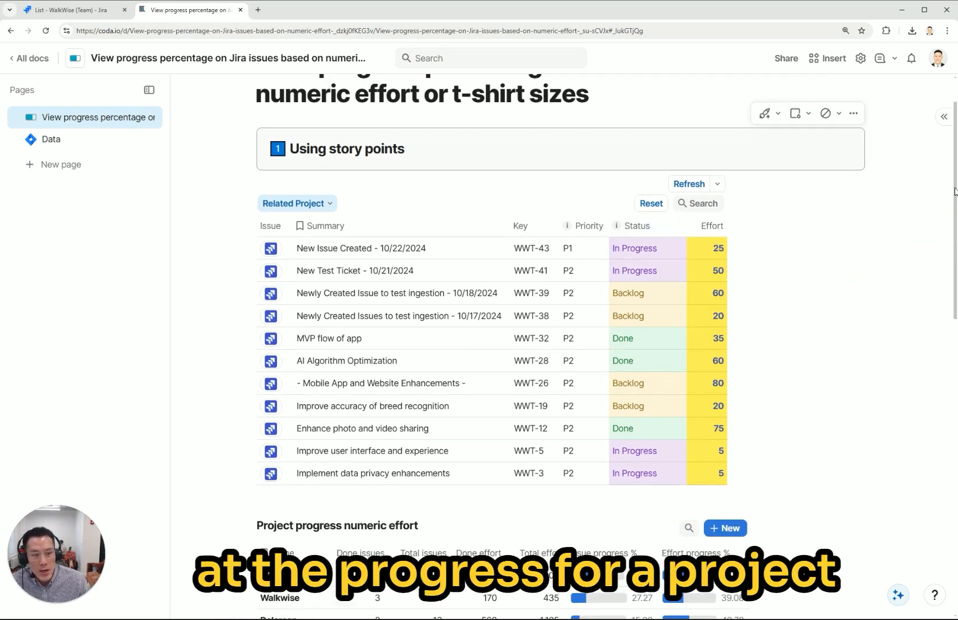
drag(954, 192, 954, 221)
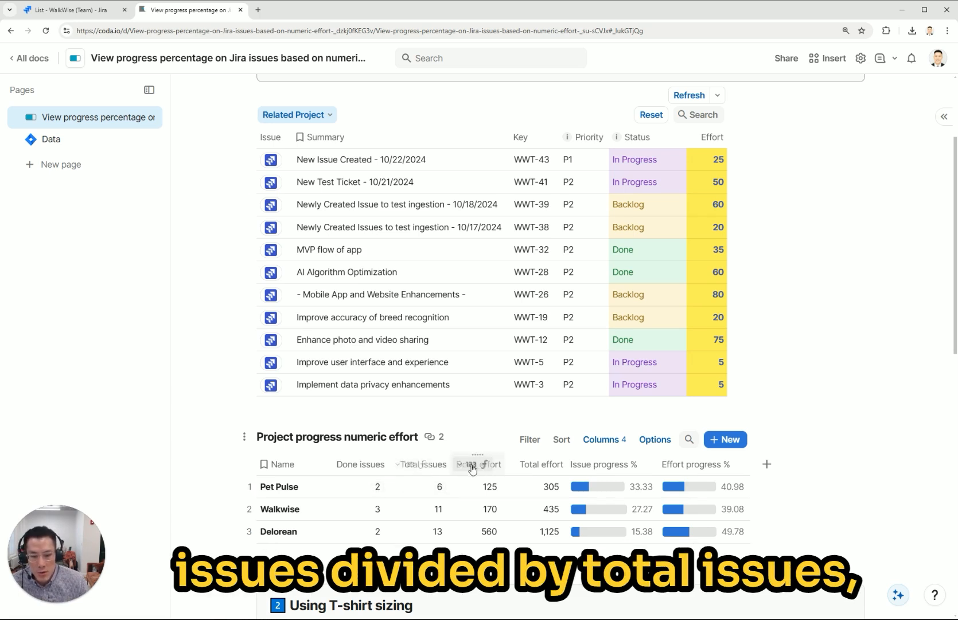
click(603, 466)
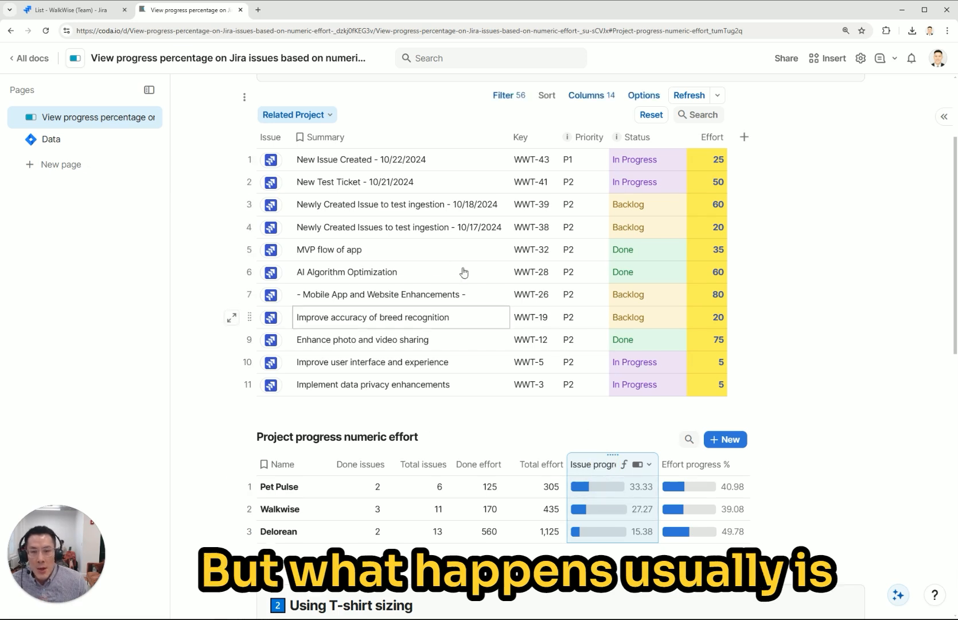
click(428, 203)
key(Up)
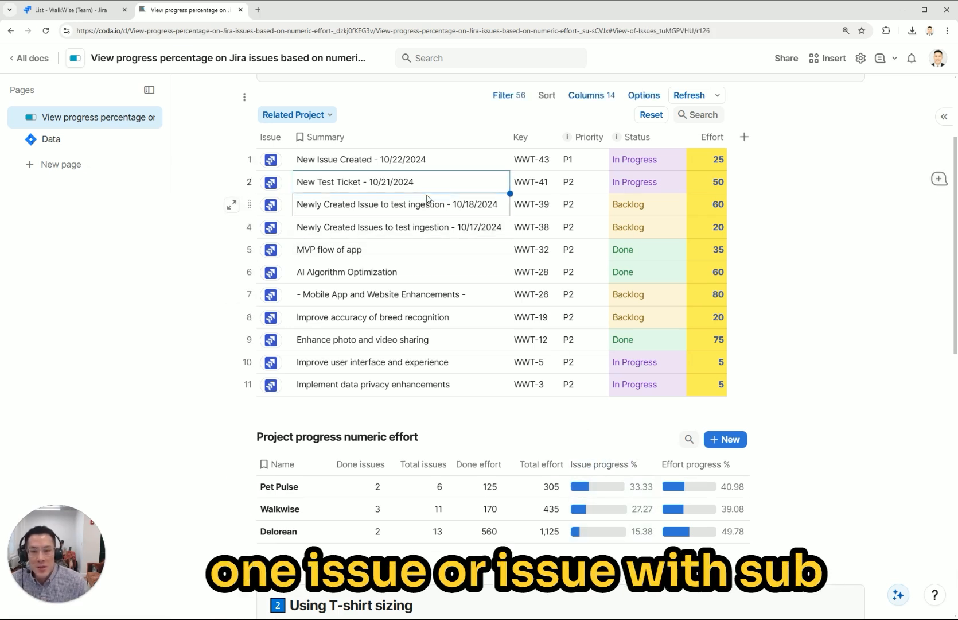
key(Down)
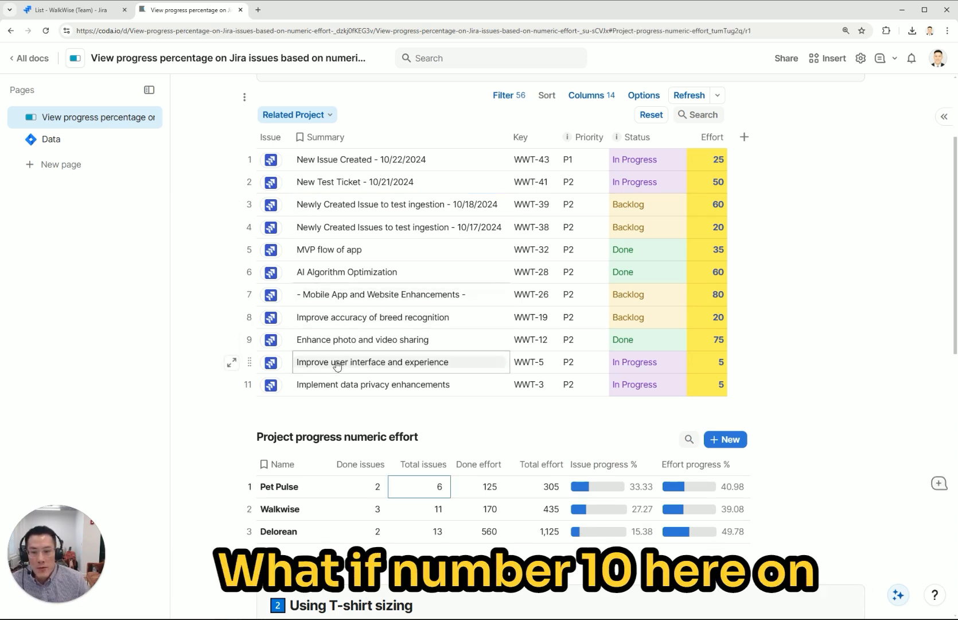
click(300, 362)
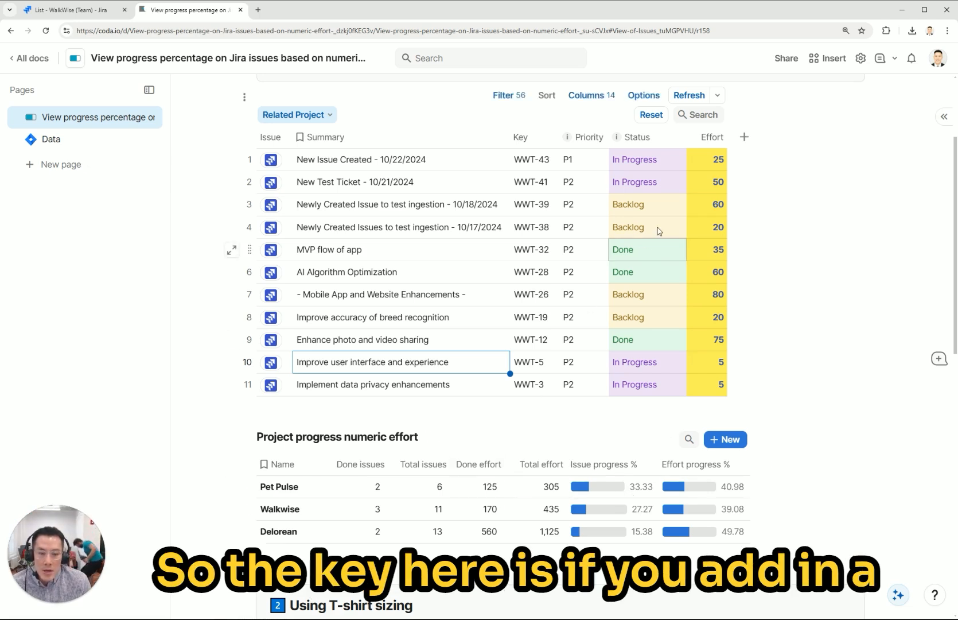
mouse_move(707, 183)
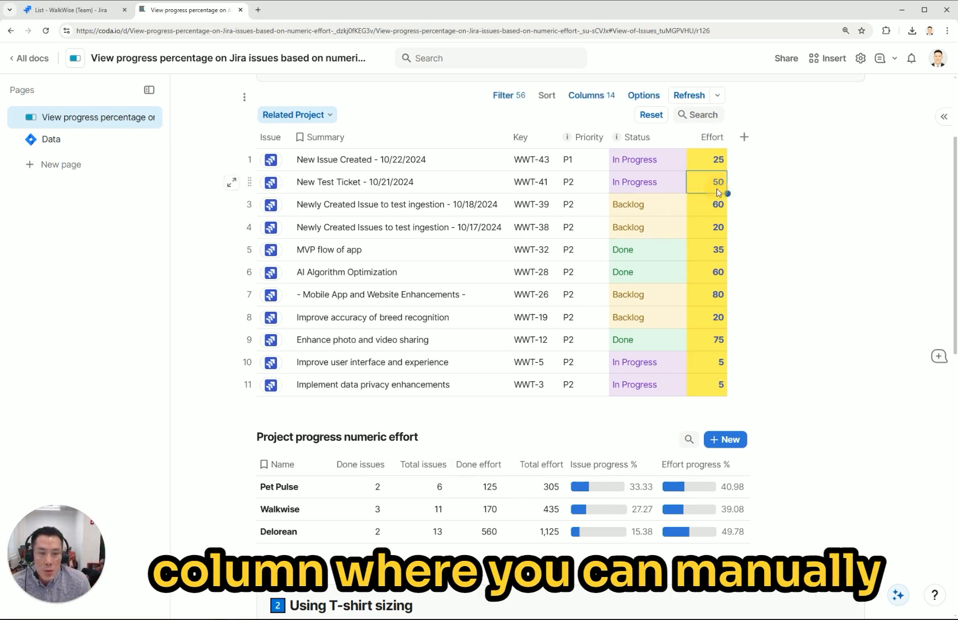
click(708, 206)
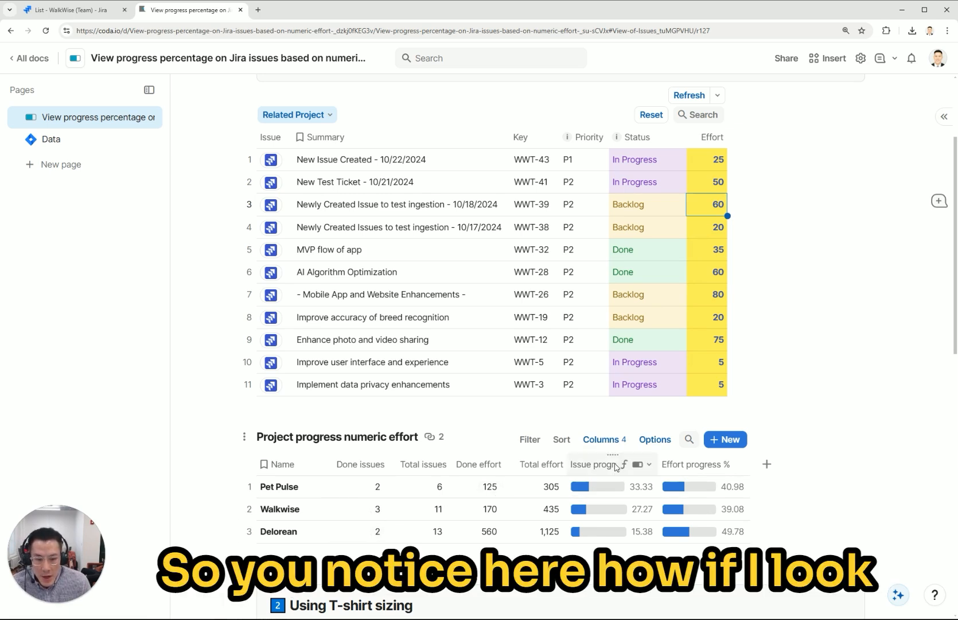
click(599, 464)
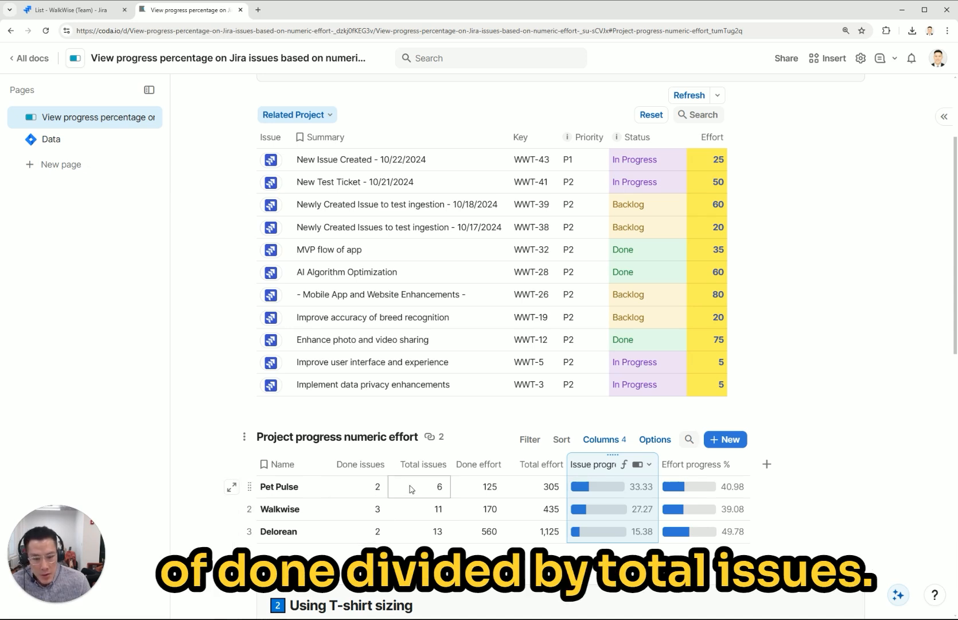
click(707, 160)
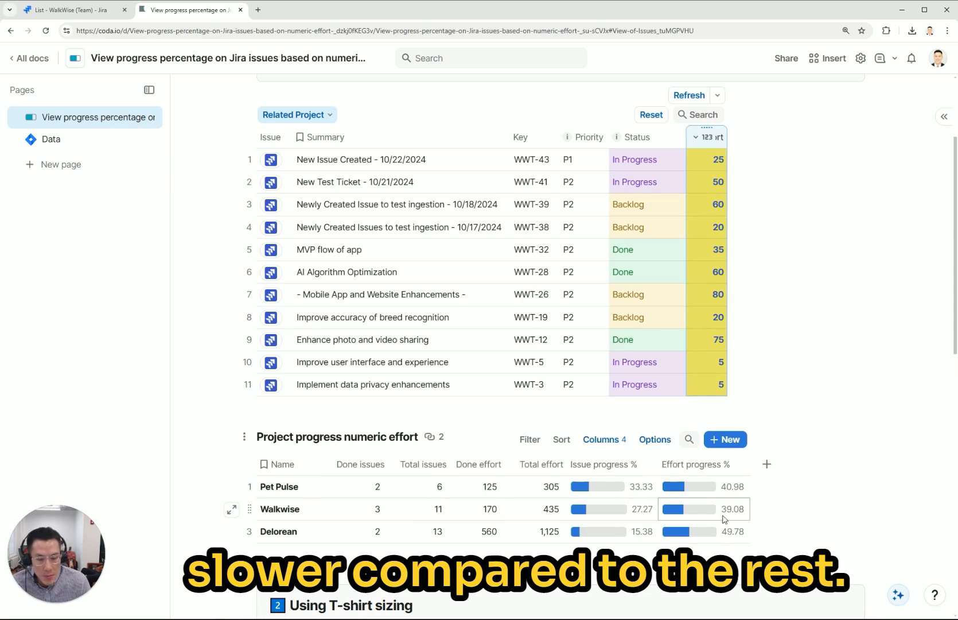
click(292, 532)
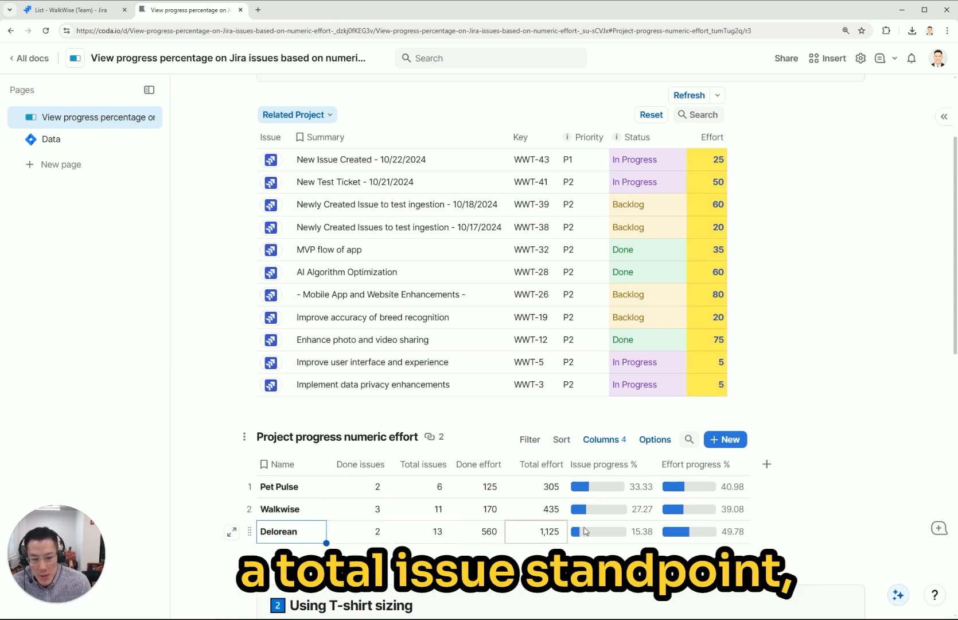
mouse_move(733, 531)
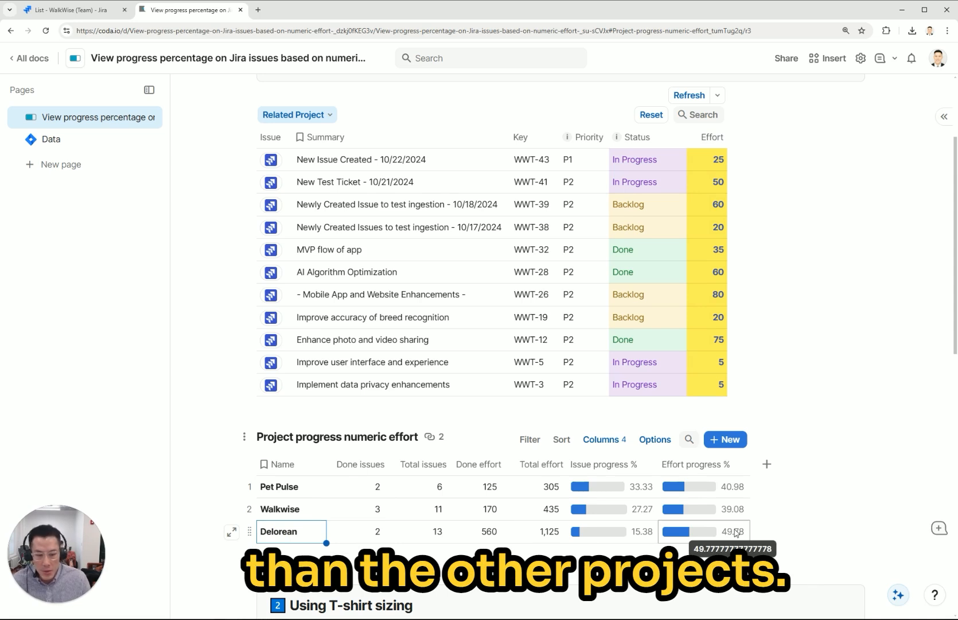
click(367, 533)
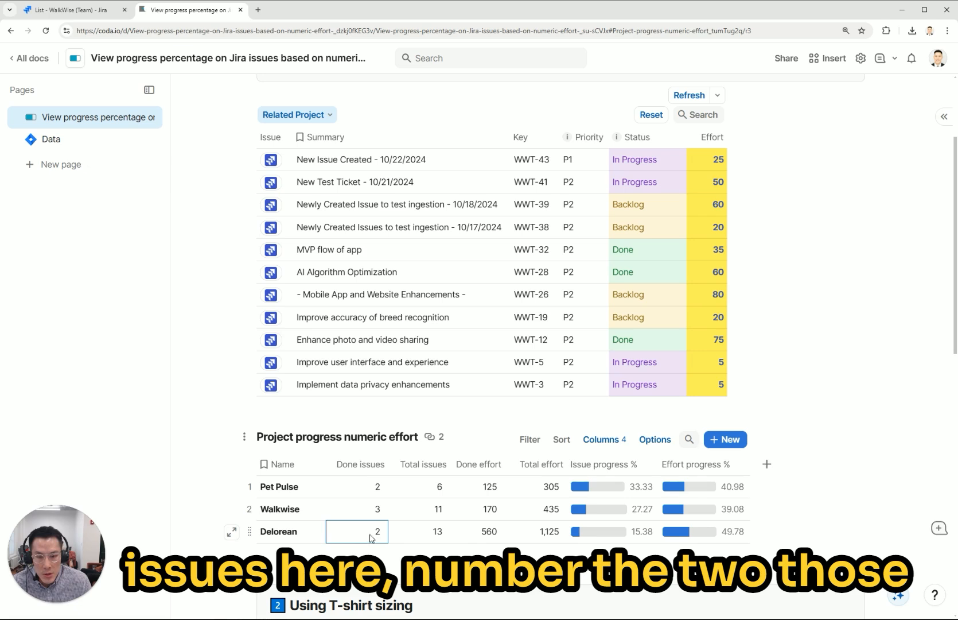
click(647, 339)
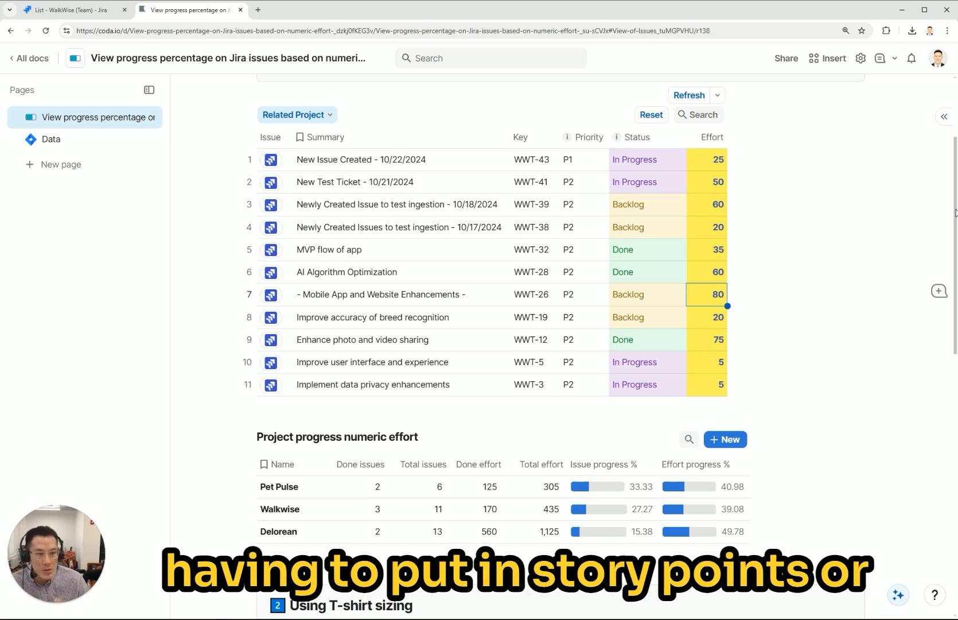
scroll(948, 224, down, 5)
scroll(923, 337, down, 3)
scroll(923, 361, down, 1)
scroll(923, 390, down, 2)
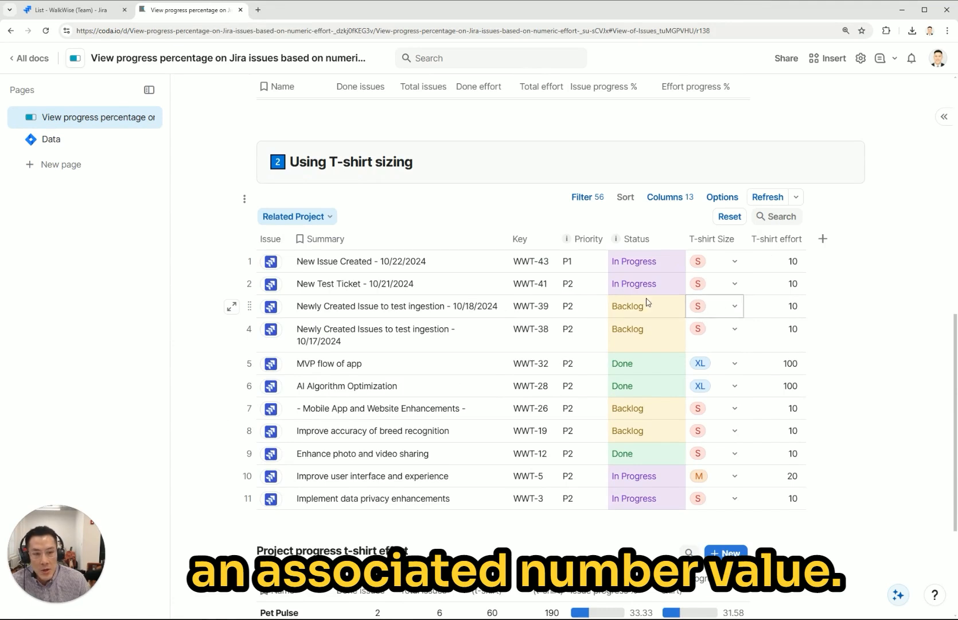
Visit the Data page's Issues table, then select the first issue's T-shirt effort value
click(52, 140)
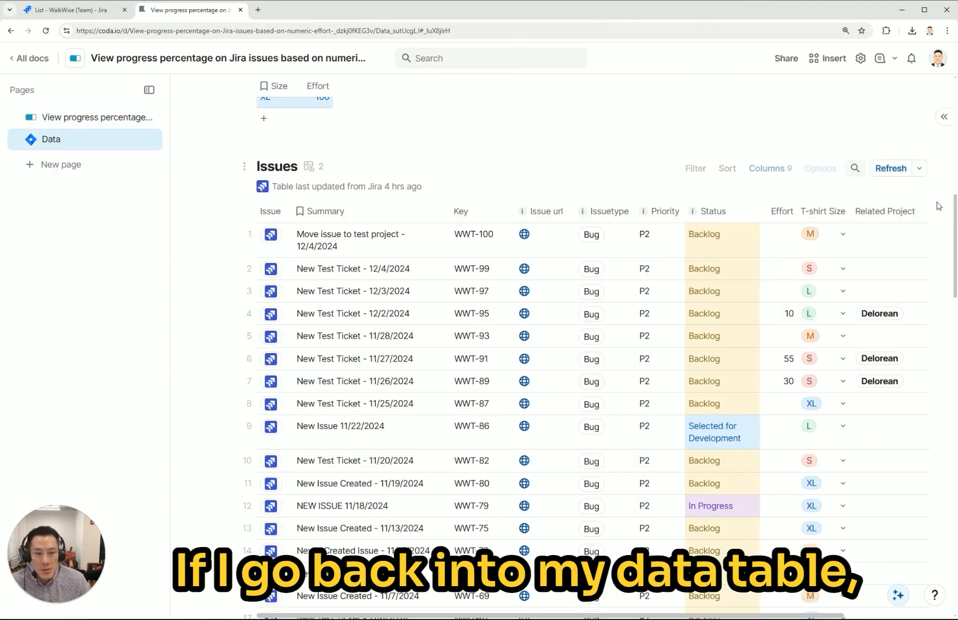
scroll(525, 300, up, 5)
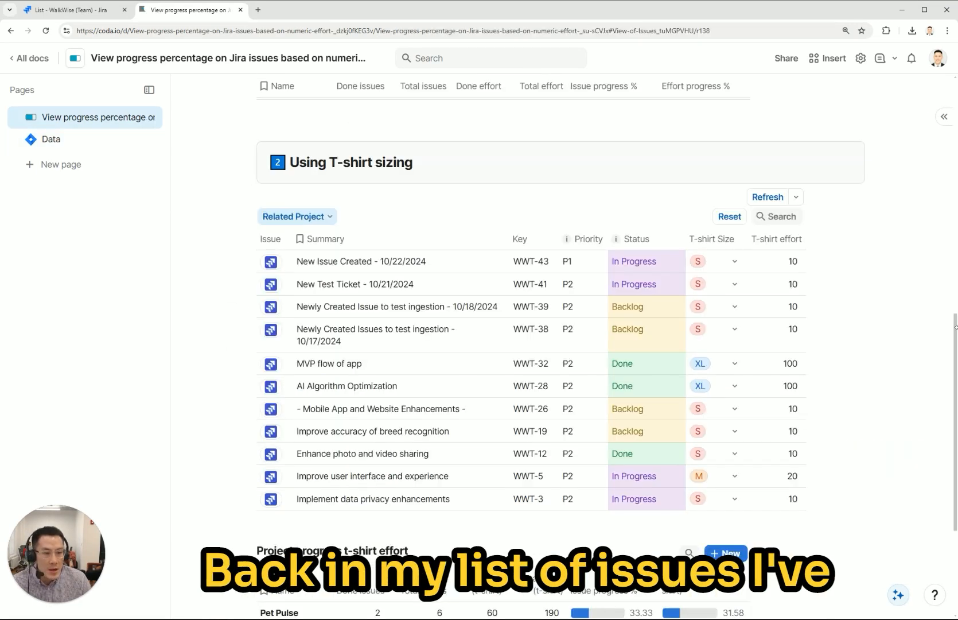
scroll(955, 349, down, 1)
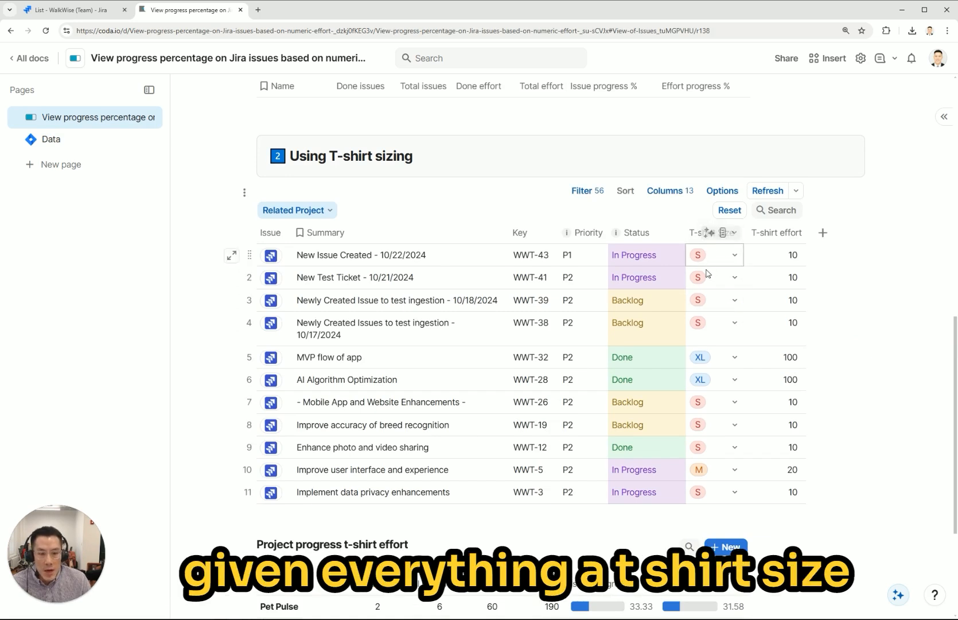
click(775, 255)
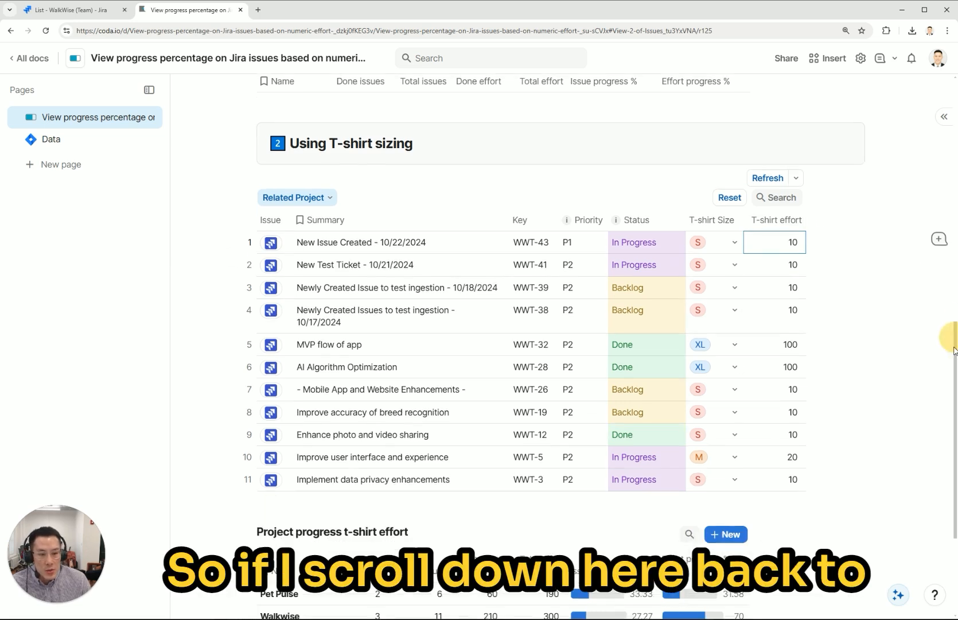
scroll(939, 262, down, 3)
scroll(939, 300, down, 2)
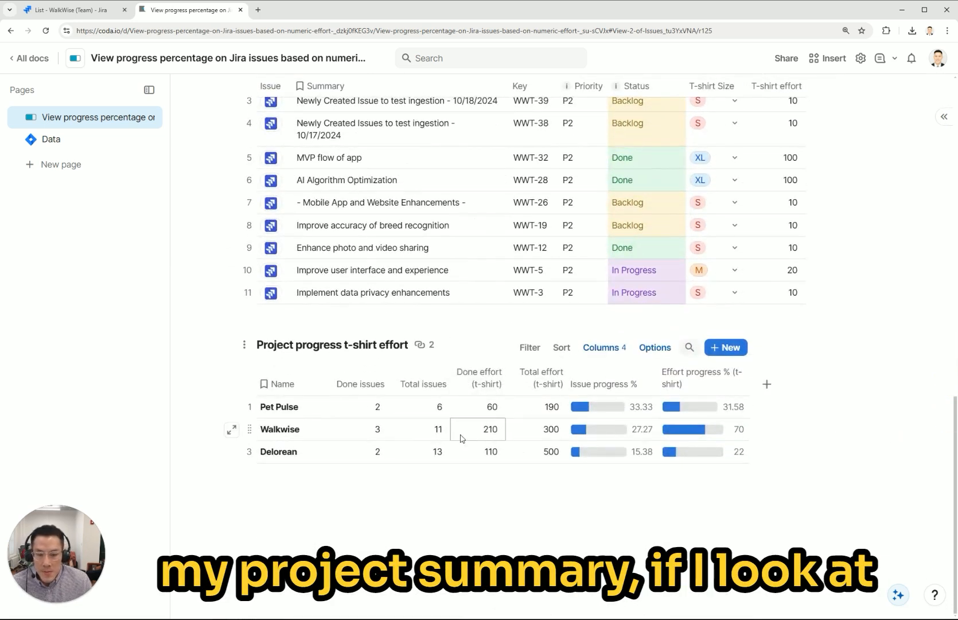
click(426, 406)
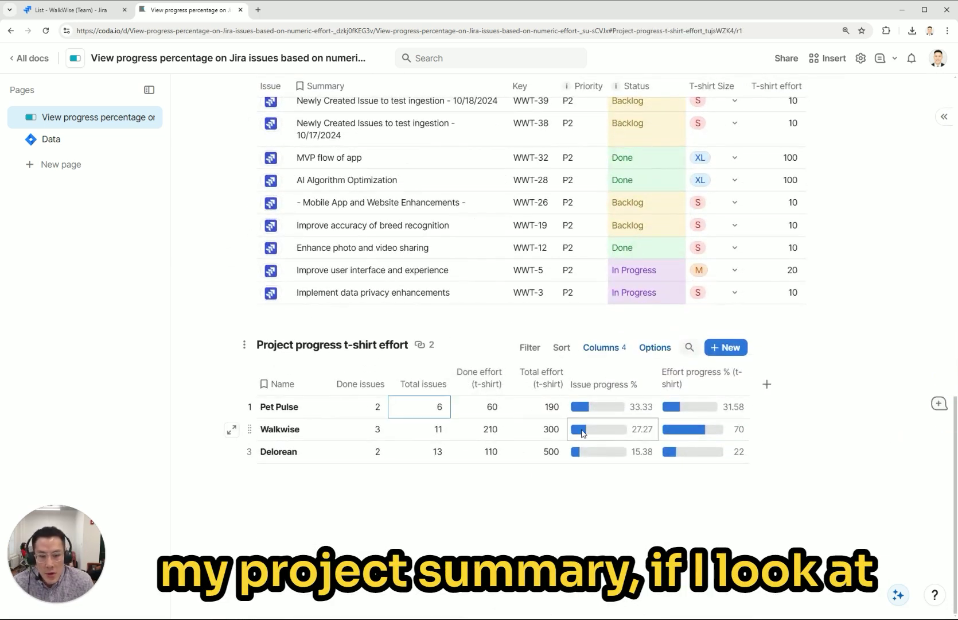
click(479, 373)
click(542, 372)
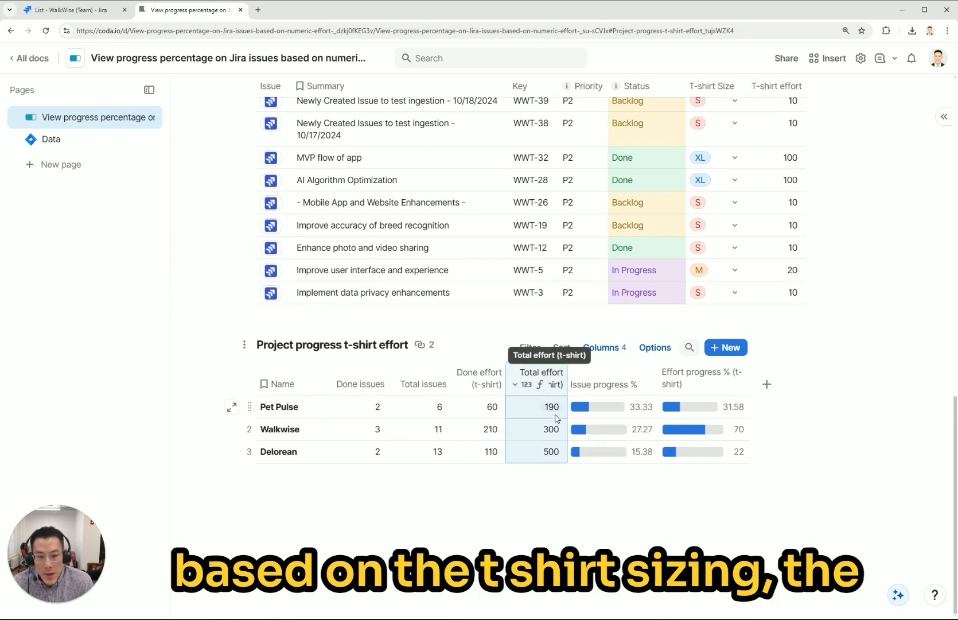
click(732, 435)
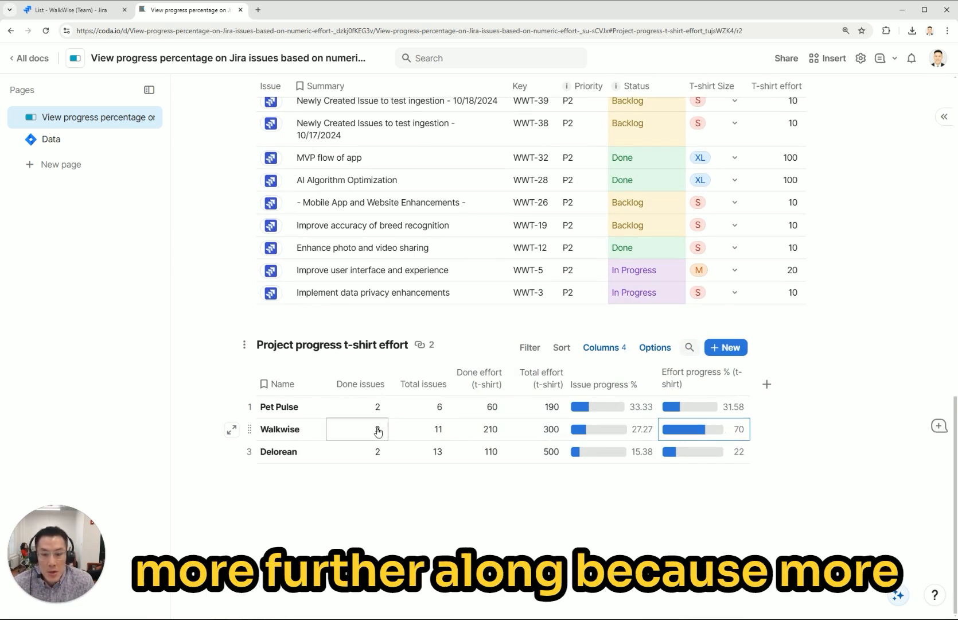
click(361, 434)
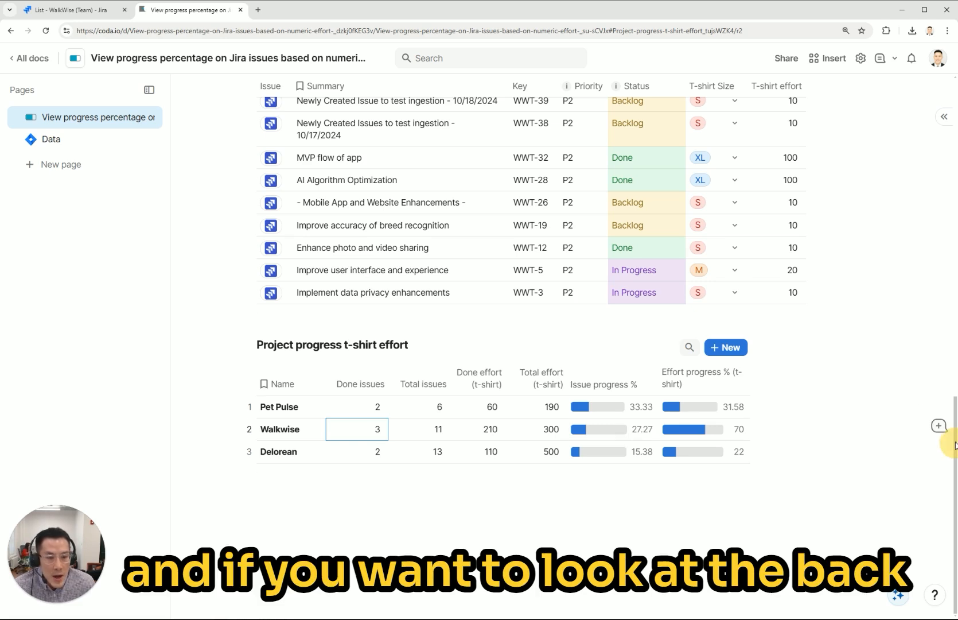
drag(954, 445, 952, 124)
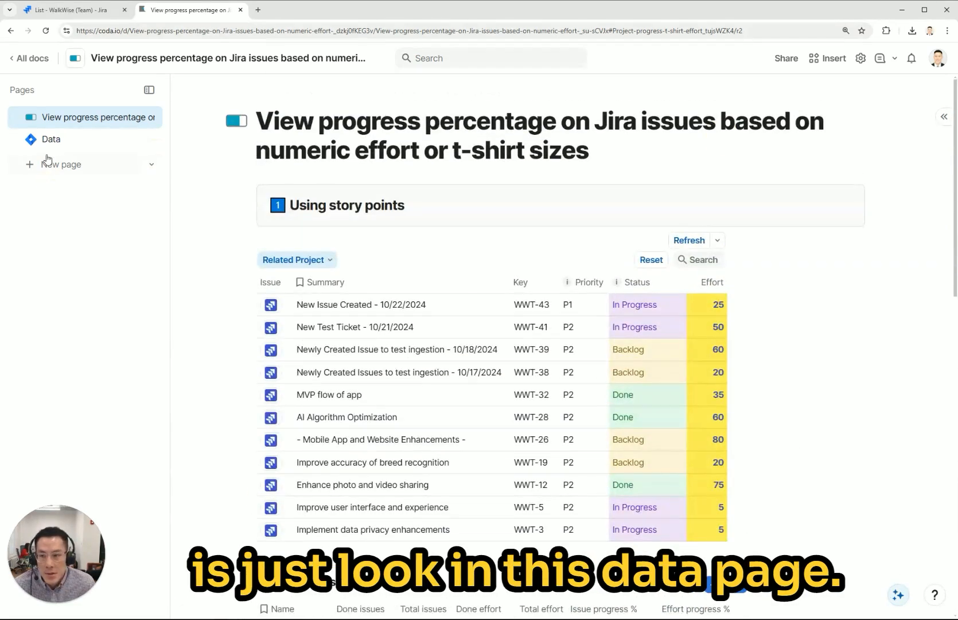
On the Data page, view the formulas behind the Done issues and Total issues columns
click(51, 139)
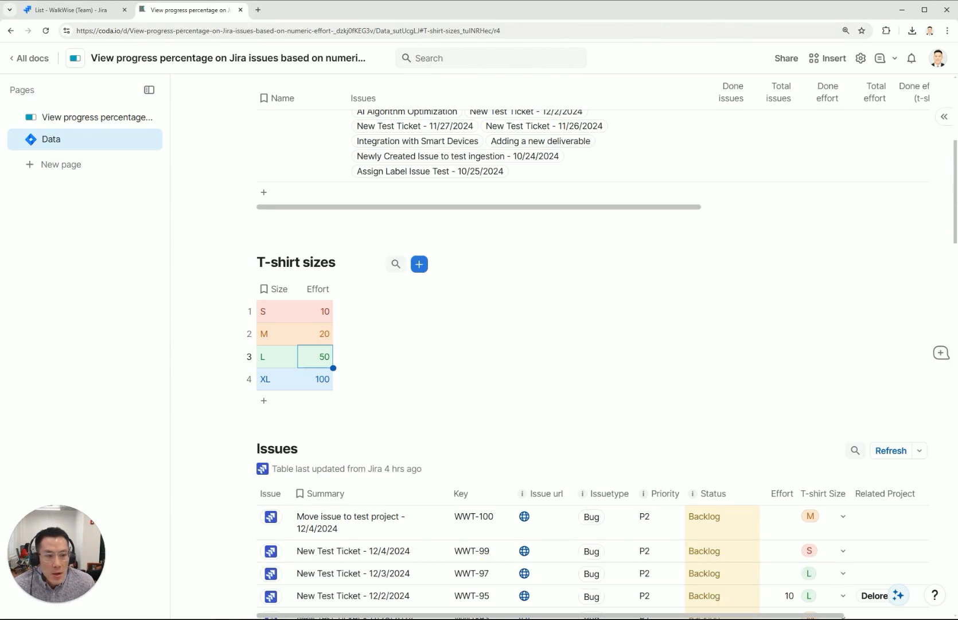
scroll(926, 320, up, 5)
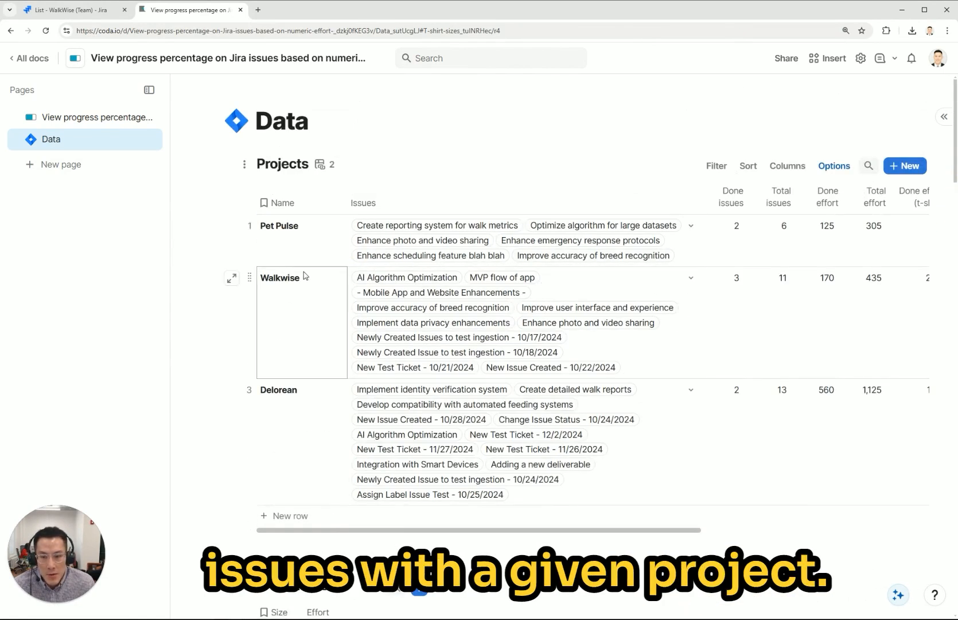
drag(402, 529, 644, 530)
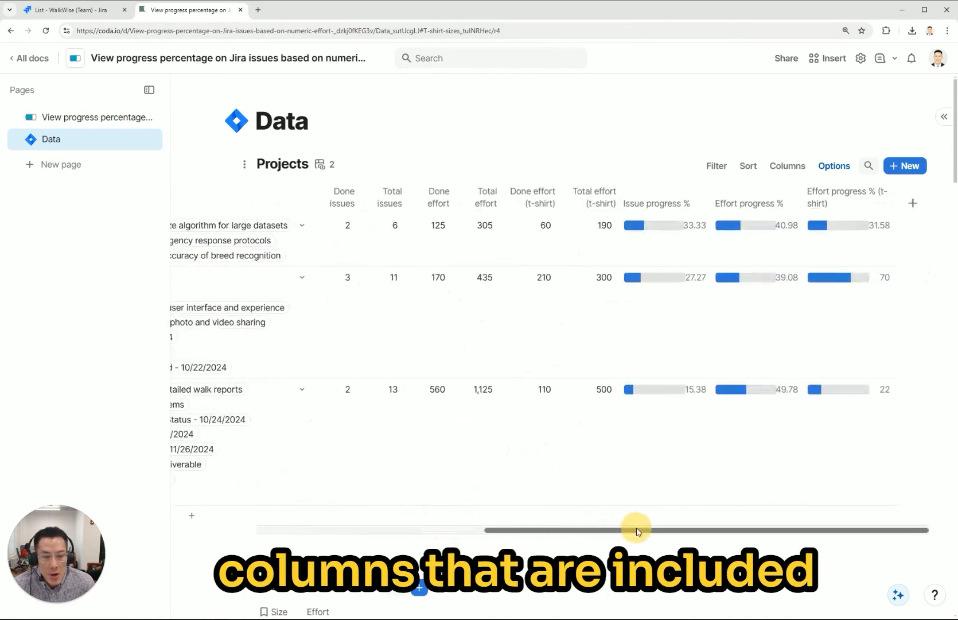
mouse_move(666, 323)
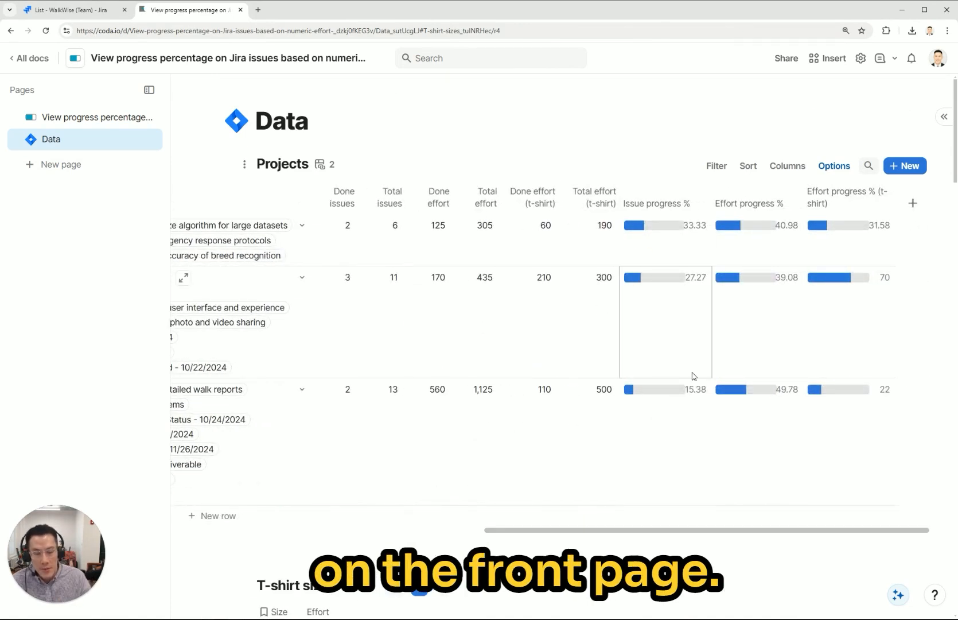
drag(532, 196, 528, 219)
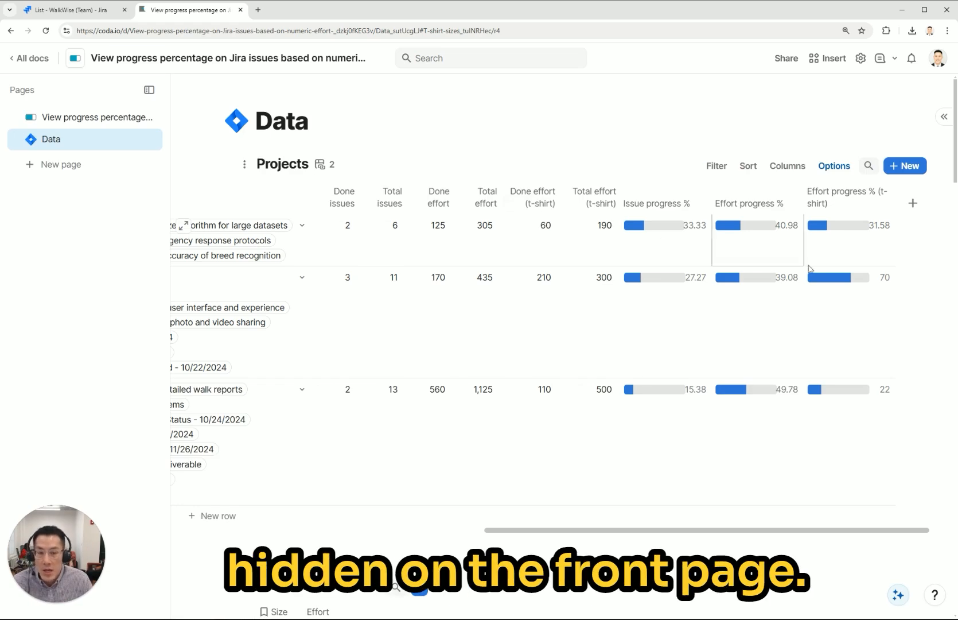
right_click(342, 197)
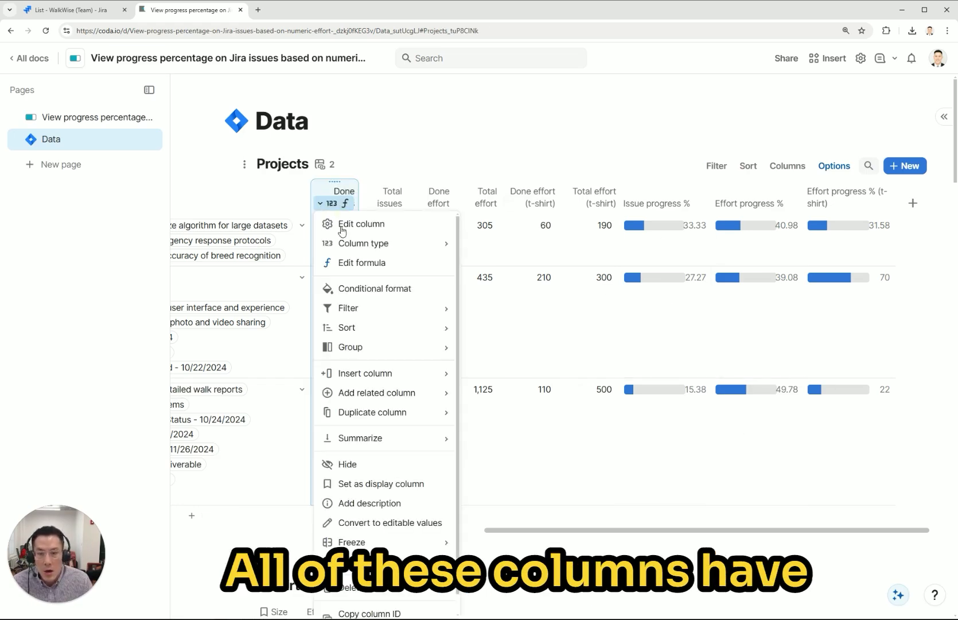
click(362, 263)
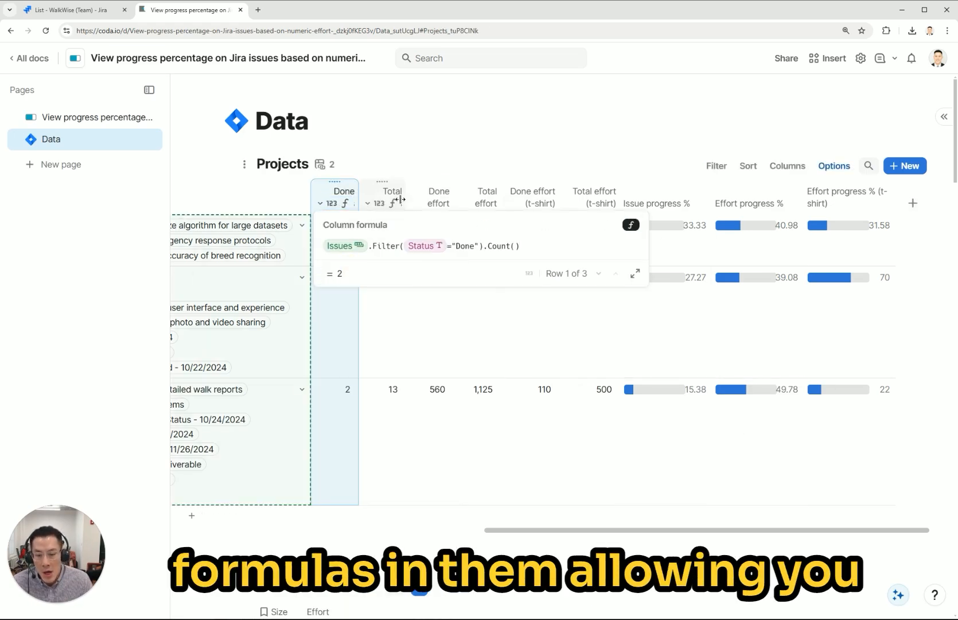
right_click(390, 197)
click(419, 264)
click(481, 314)
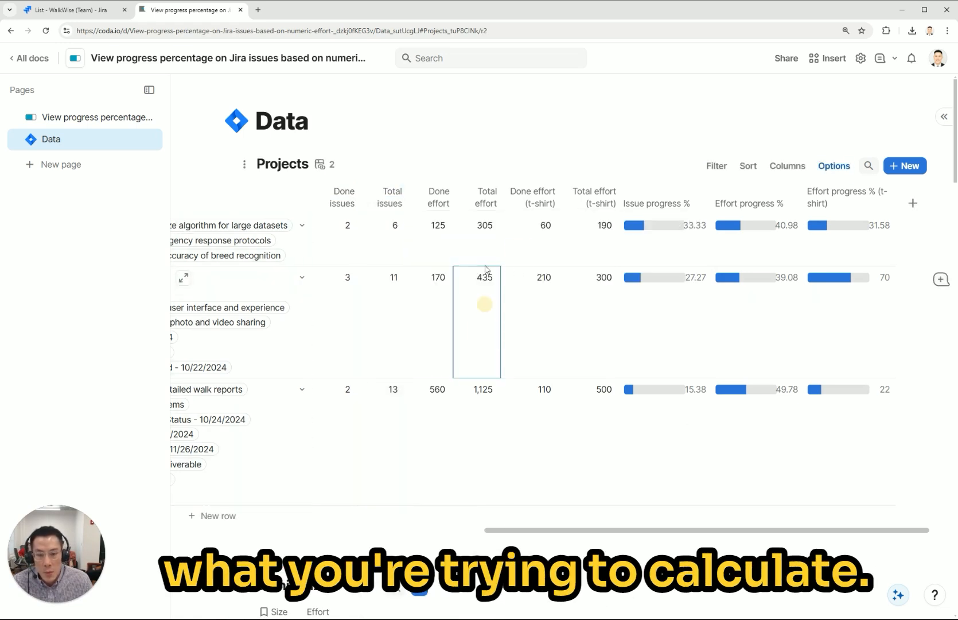
View the Issue progress % formula (done over total issues times 100) and close it
right_click(662, 204)
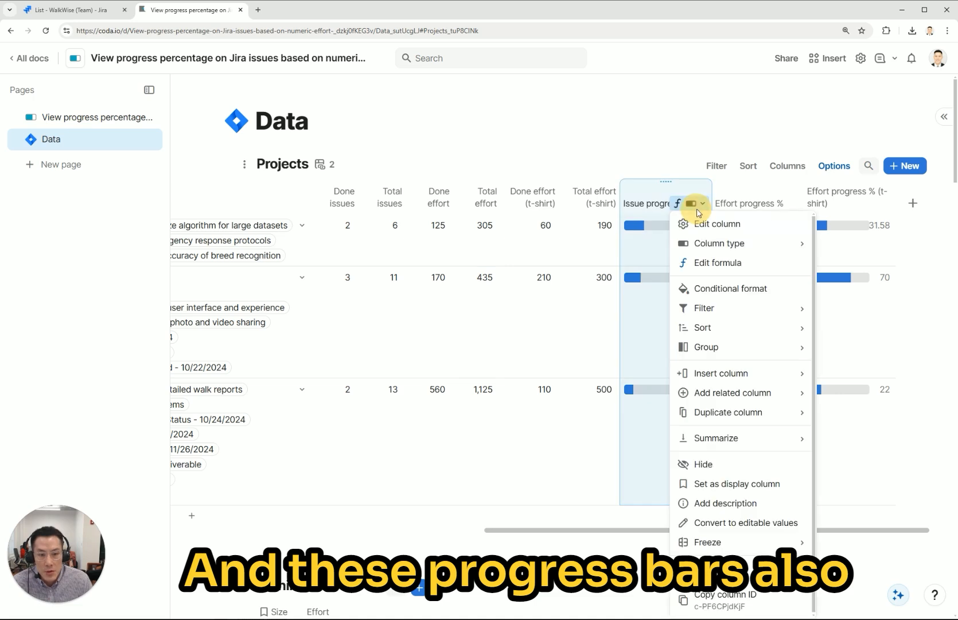
click(712, 263)
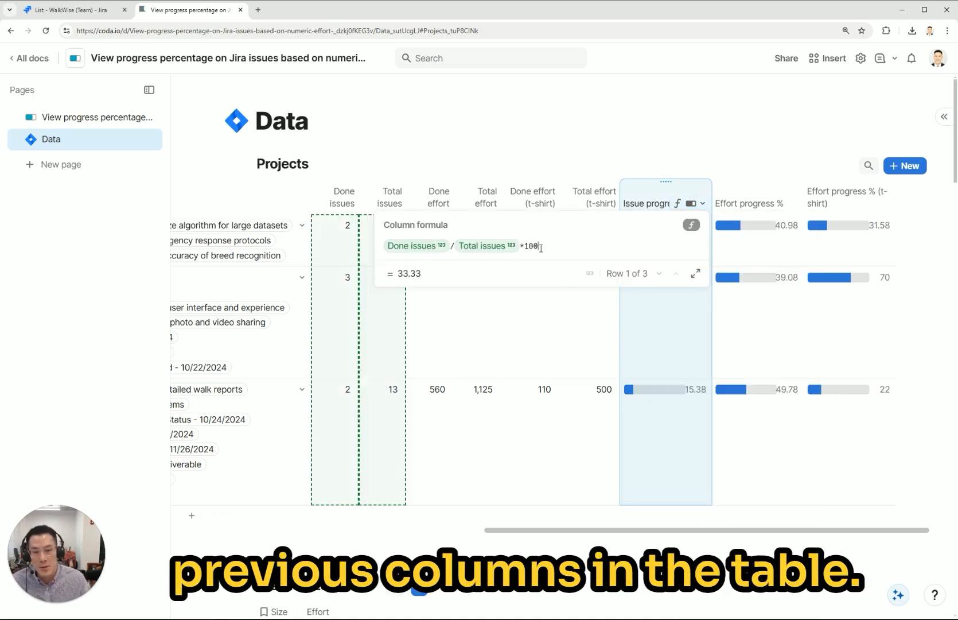
click(539, 311)
Scroll through the T-shirt sizes and Issues tables, then return to the progress percentage page
drag(614, 529, 360, 530)
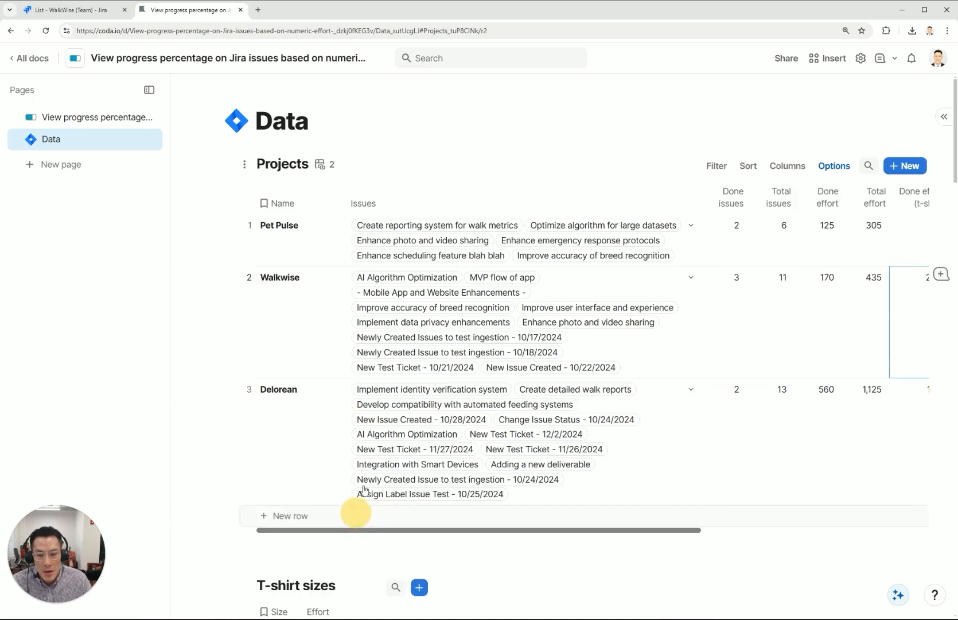
drag(954, 147, 954, 188)
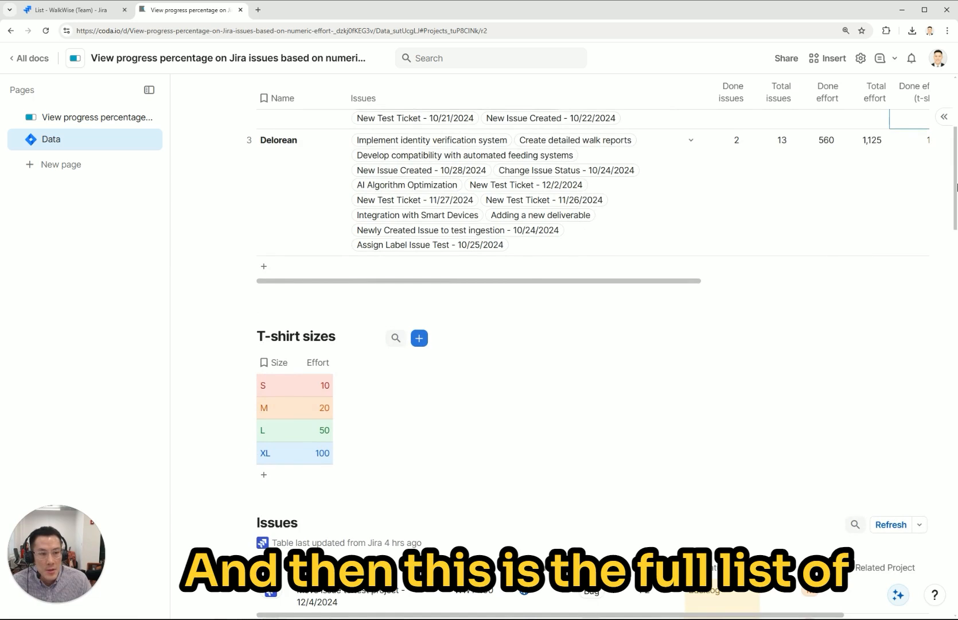
drag(953, 188, 954, 247)
scroll(525, 374, down, 3)
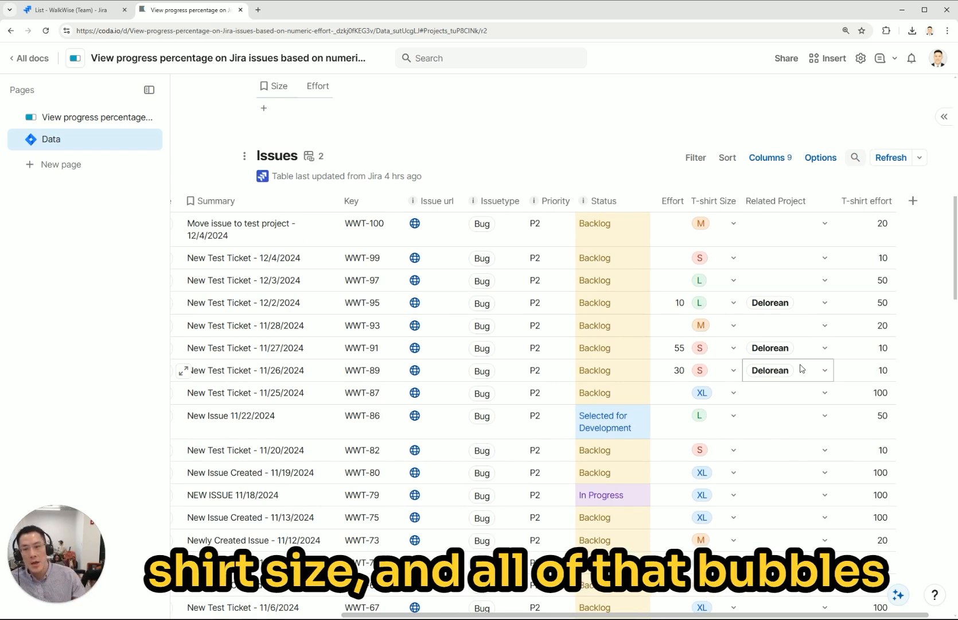
click(87, 117)
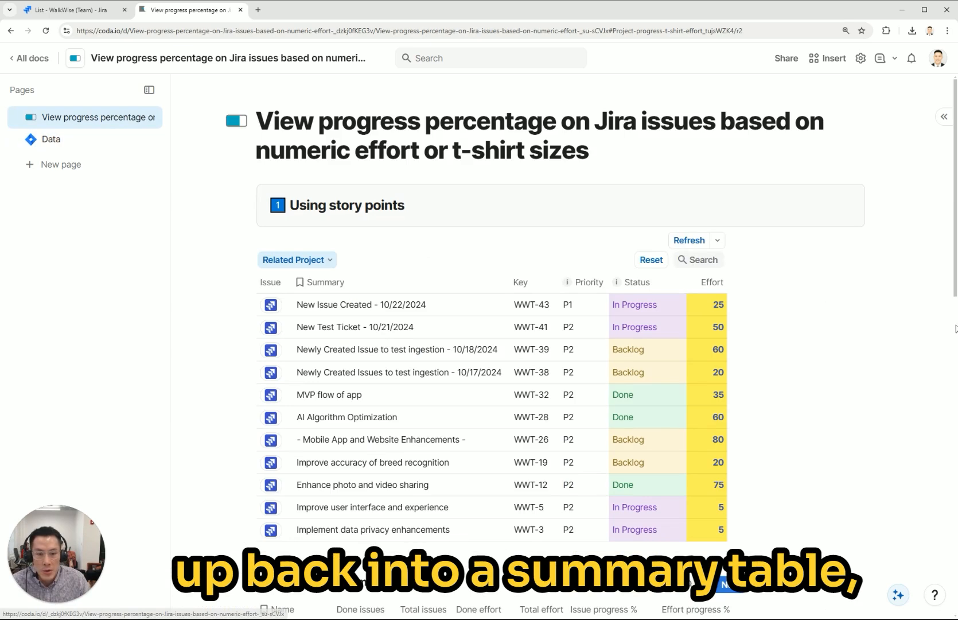
scroll(824, 329, down, 3)
scroll(824, 329, down, 1)
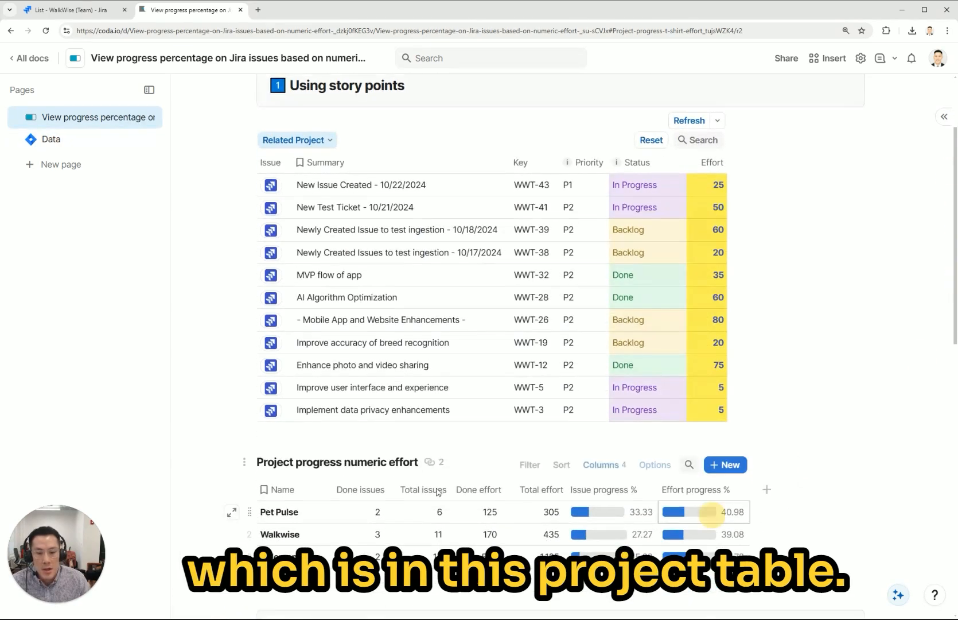
click(575, 516)
click(785, 438)
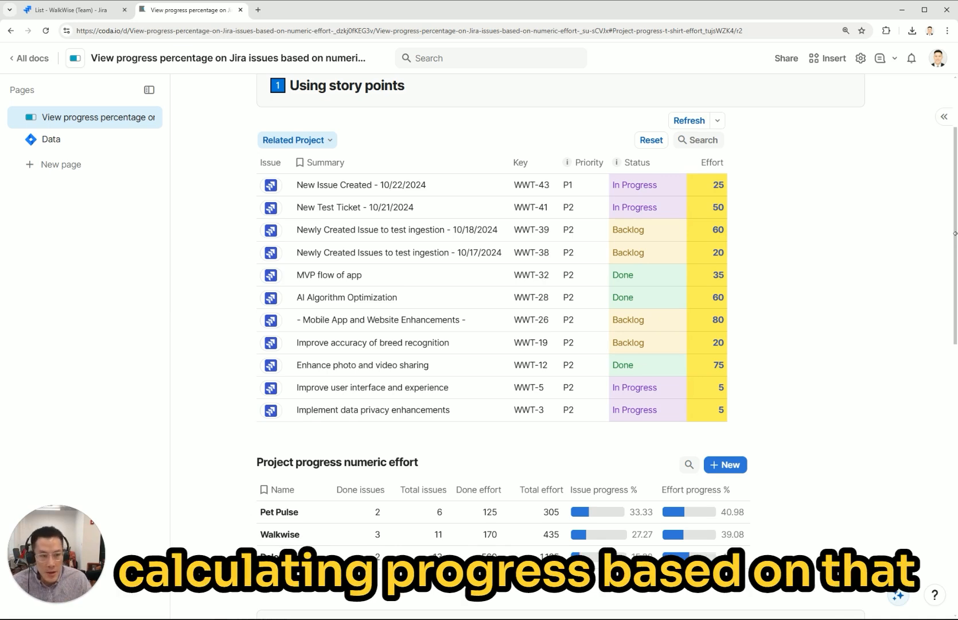
scroll(951, 262, down, 5)
scroll(951, 299, down, 5)
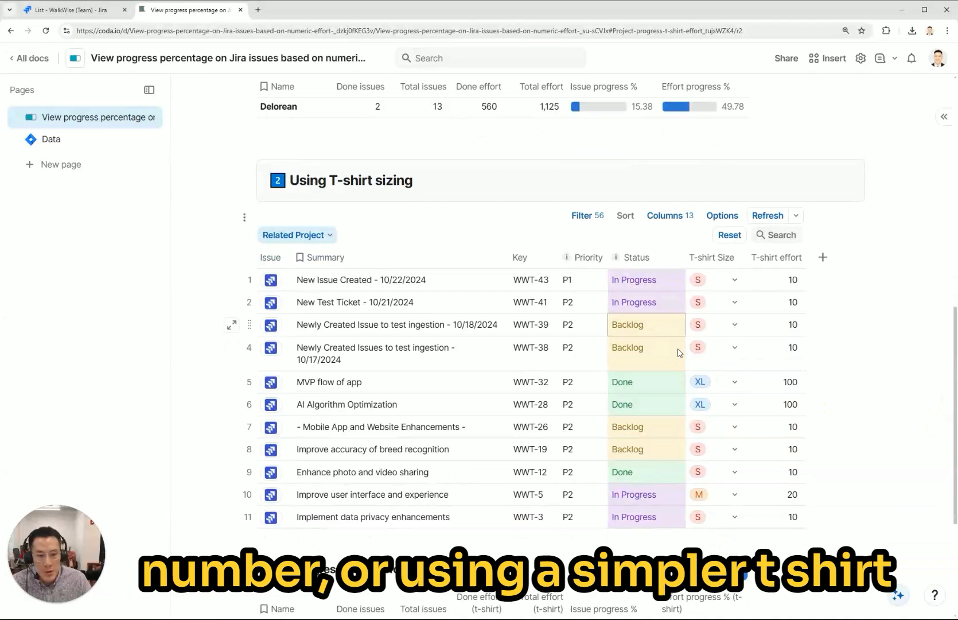